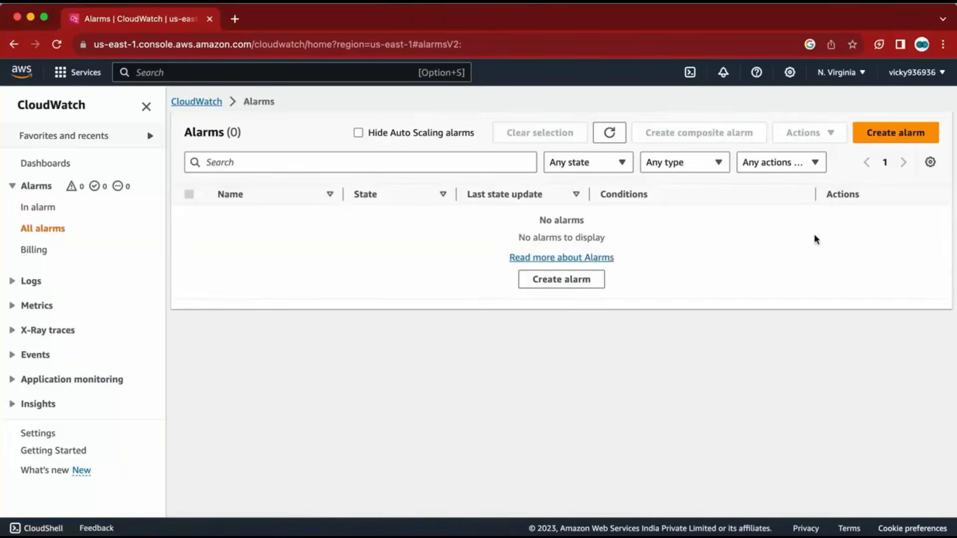
Step: Start creating a new alarm and search the selectable metrics for "billing"
left_click(888, 142)
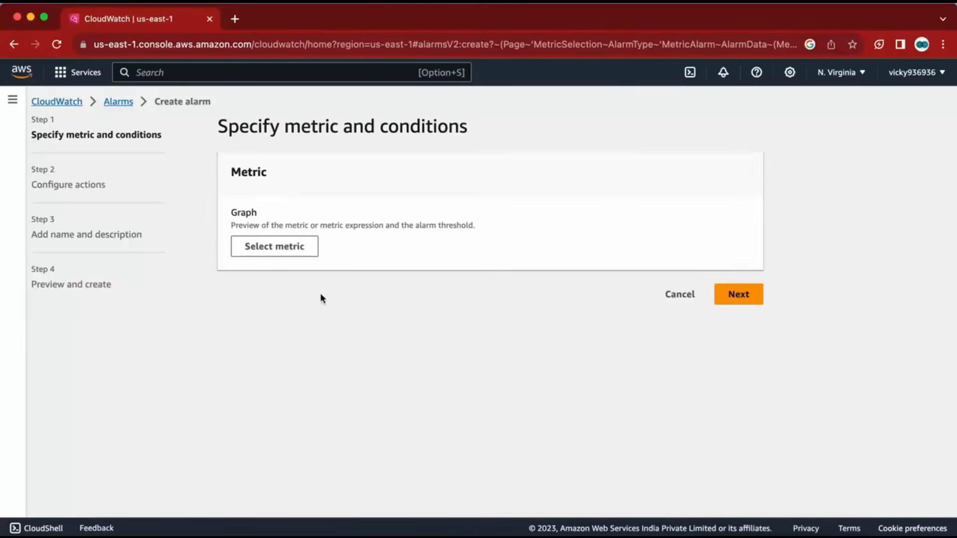
left_click(284, 254)
scroll(282, 254, "down", 3)
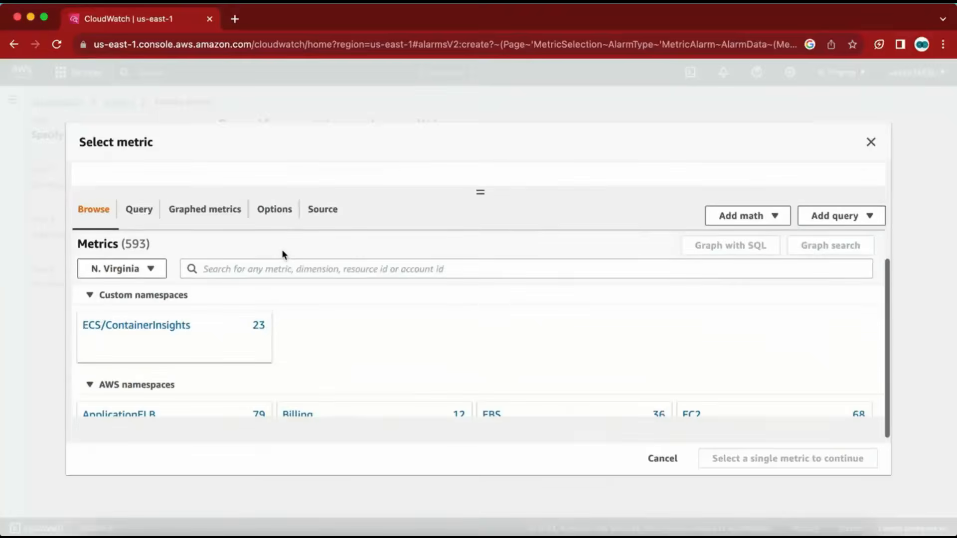
left_click(222, 272)
type("billing")
key("Return")
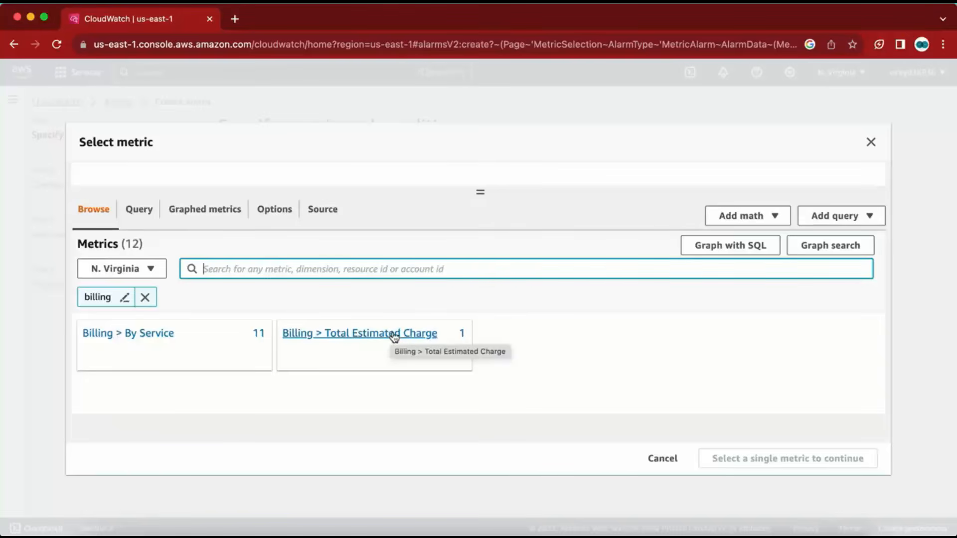
Step: Select the USD EstimatedCharges metric under Billing > Total Estimated Charge for the alarm
left_click(351, 335)
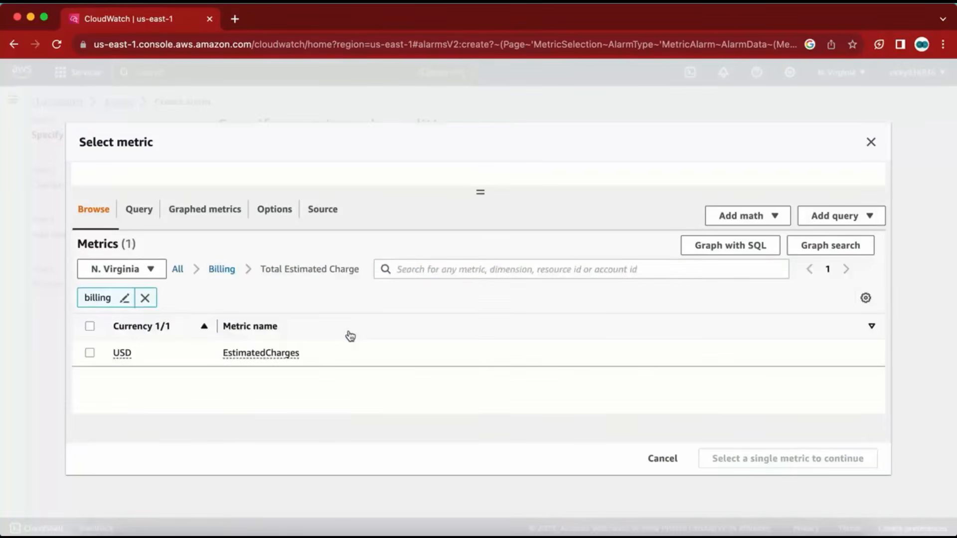
left_click(90, 353)
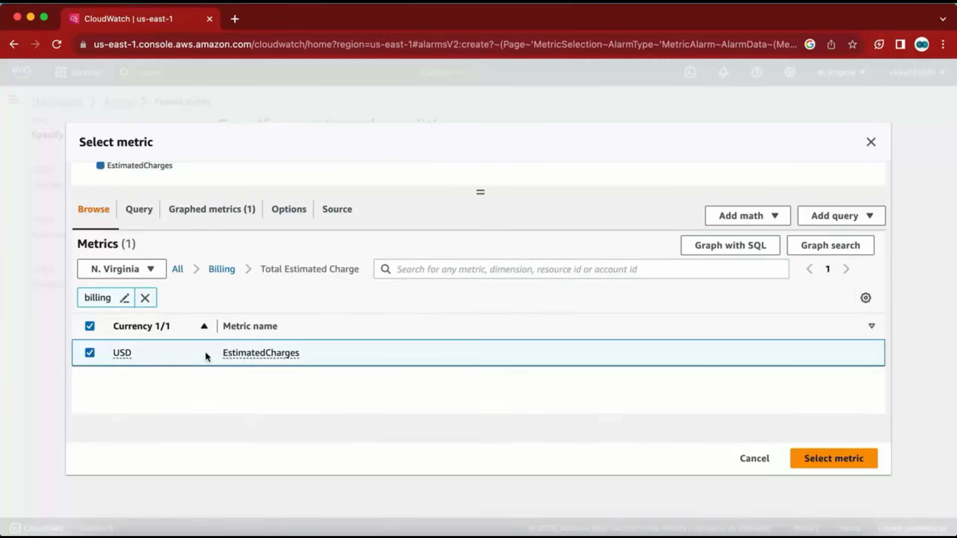
left_click(822, 462)
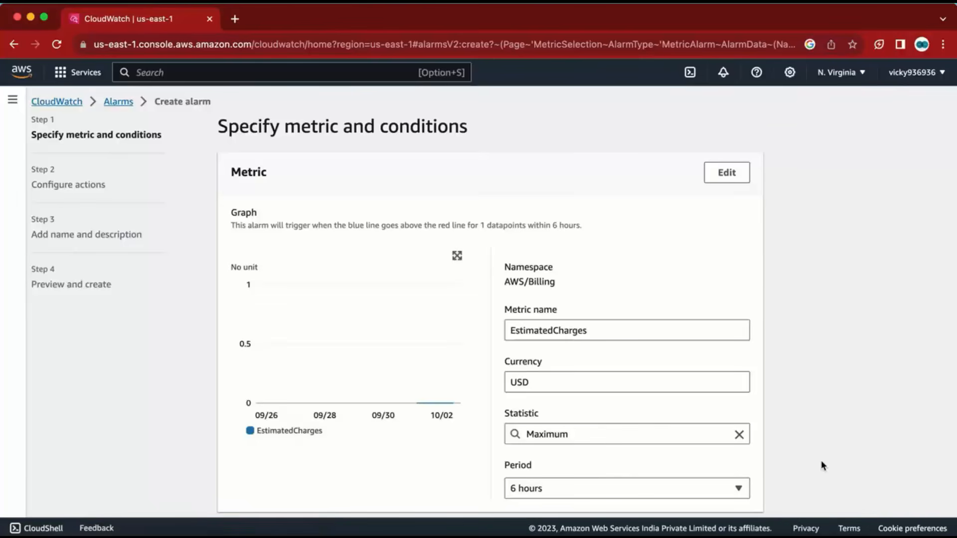
Step: Examine the available statistics for the EstimatedCharges metric and choose Maximum again
scroll(821, 461, "down", 3)
scroll(643, 308, "up", 3)
scroll(490, 331, "down", 5)
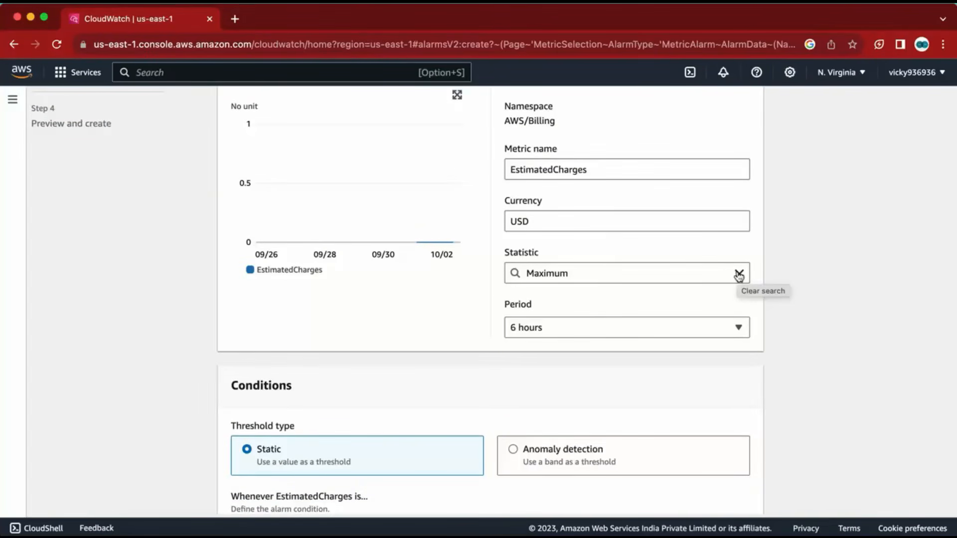
left_click(739, 274)
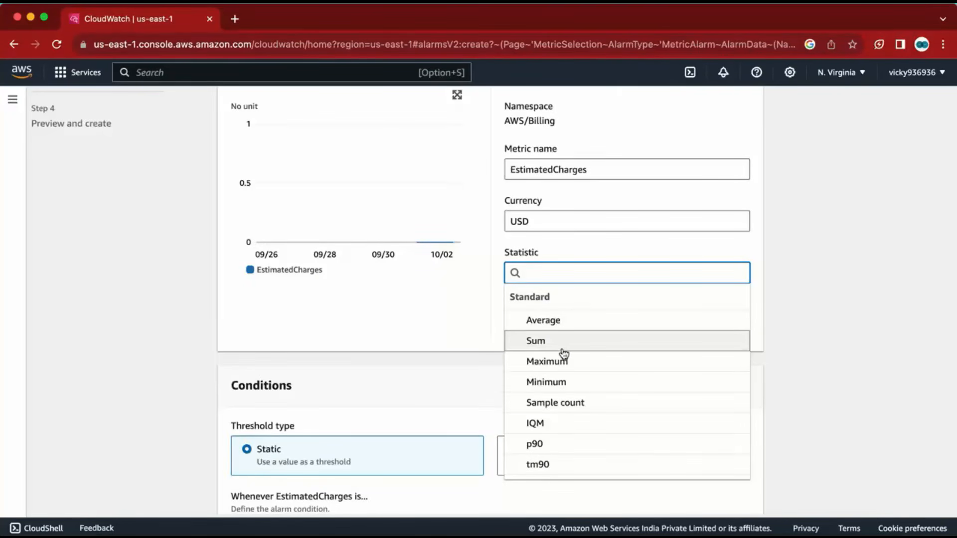
left_click(598, 369)
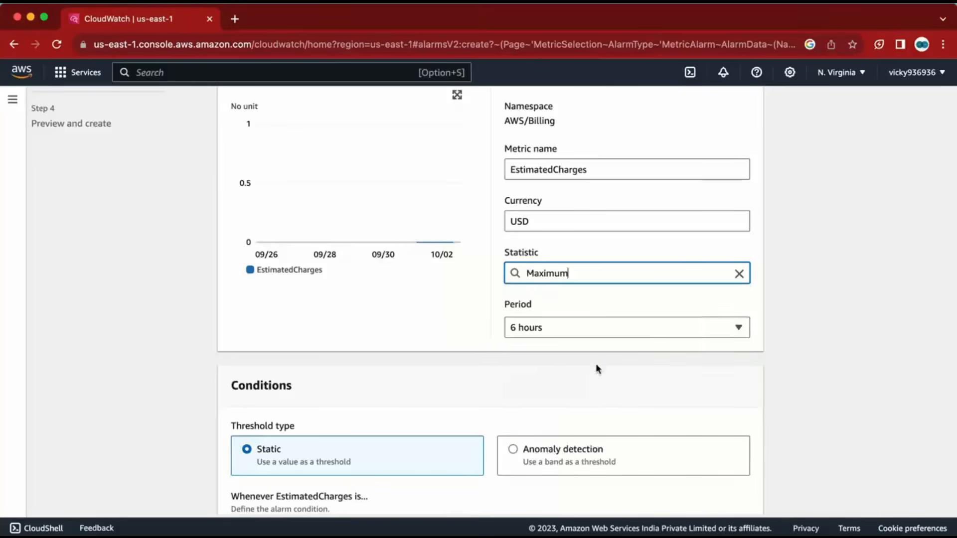
Step: Examine the period options, currency and metric name in the alarm's metric settings
left_click(705, 328)
left_click(704, 329)
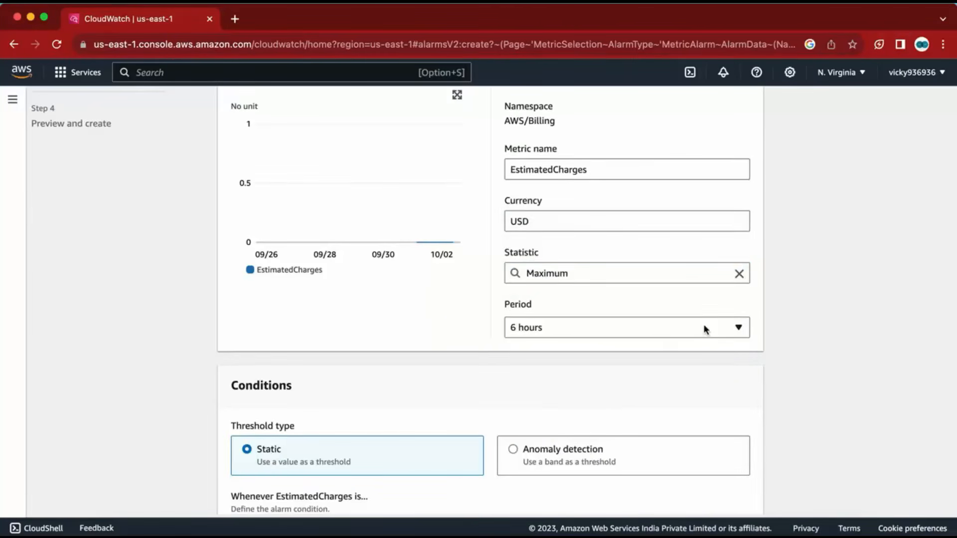
left_click(704, 329)
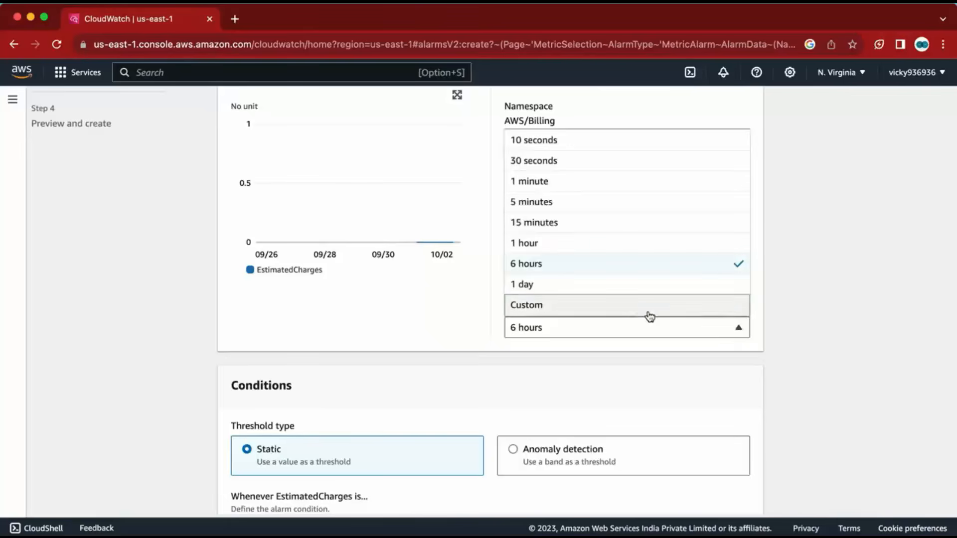
left_click(814, 302)
left_click(629, 224)
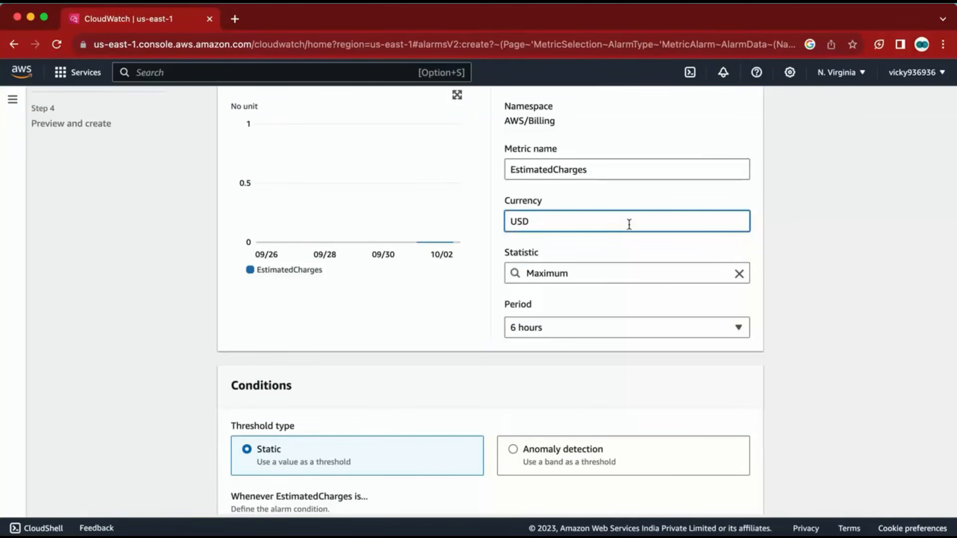
left_click_drag(615, 220, 474, 223)
left_click_drag(615, 169, 451, 167)
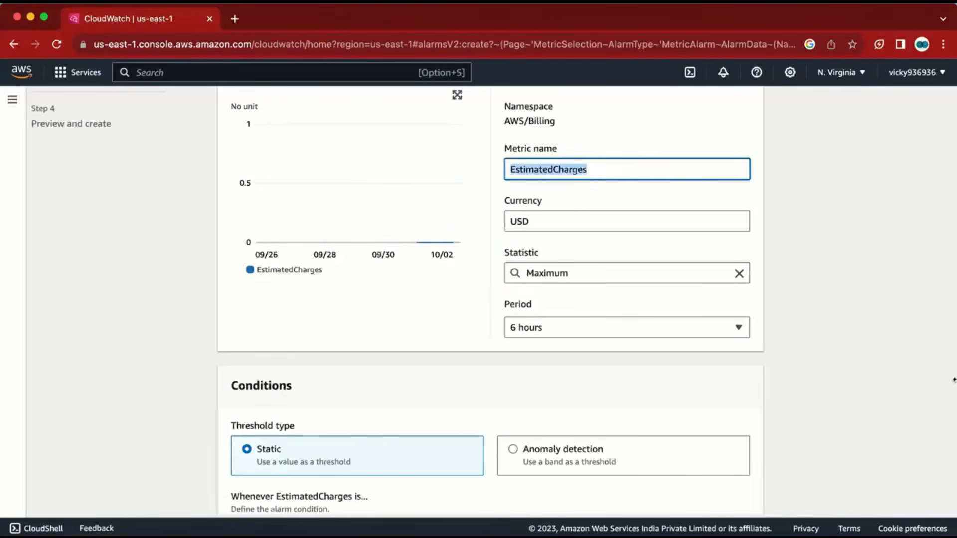
Step: Set the alarm condition to trigger when EstimatedCharges is Greater than a static threshold of 20 USD
scroll(808, 452, "down", 5)
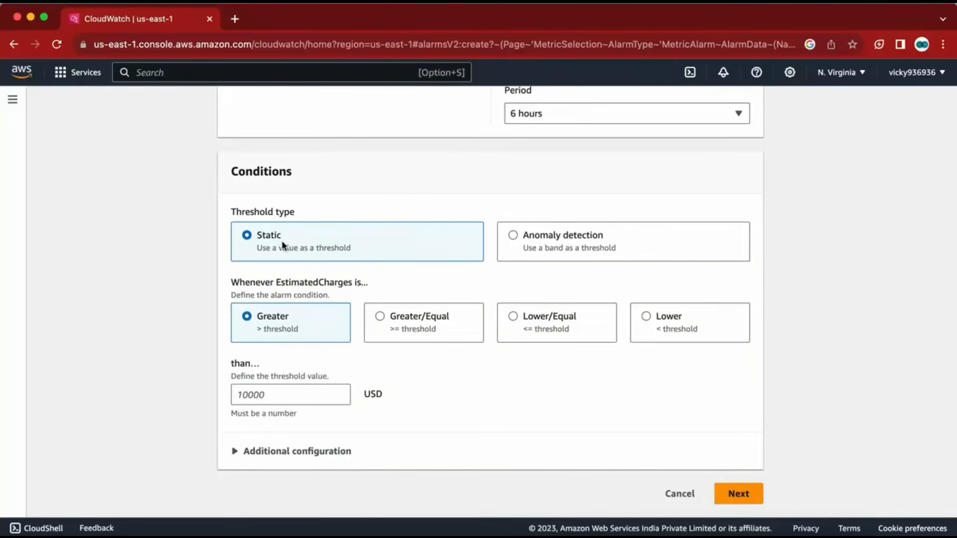
left_click_drag(245, 282, 309, 283)
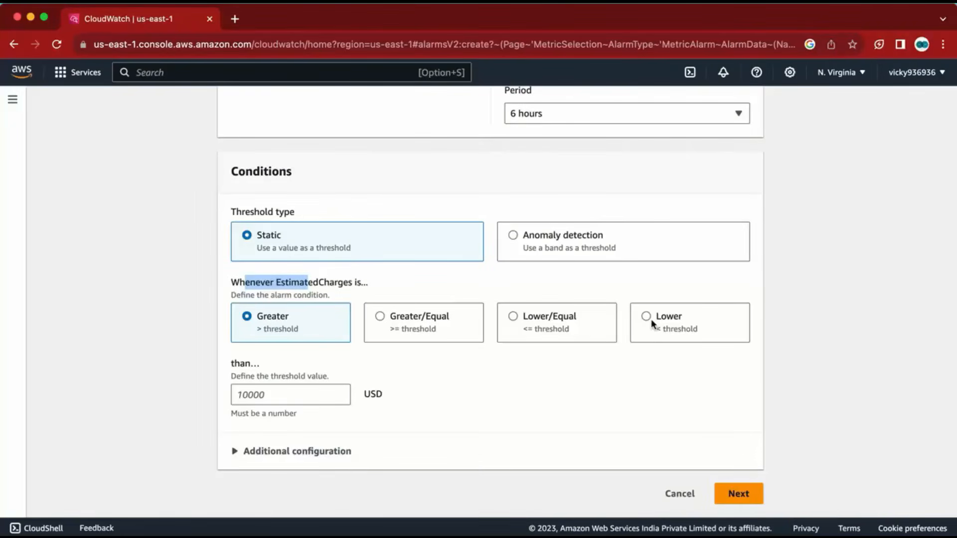
left_click(380, 318)
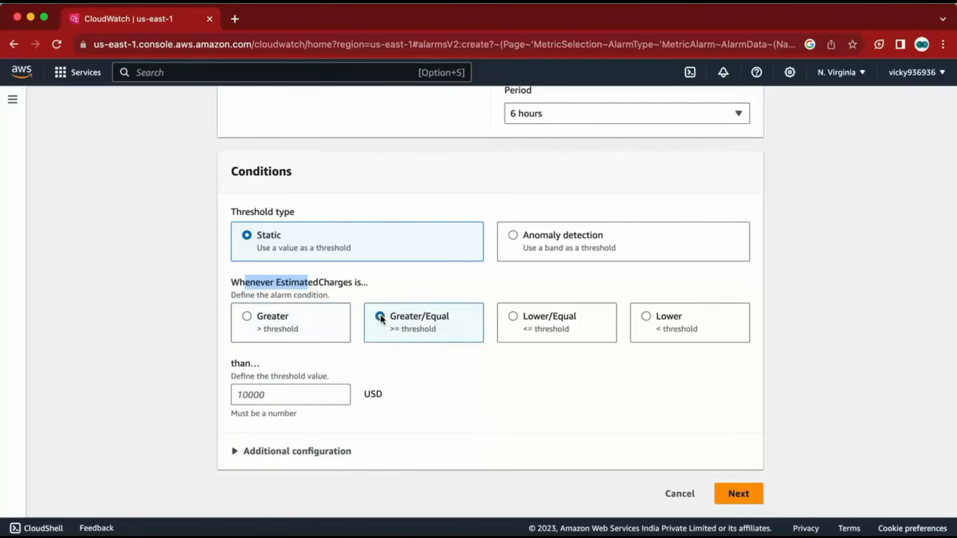
left_click(670, 326)
left_click(567, 319)
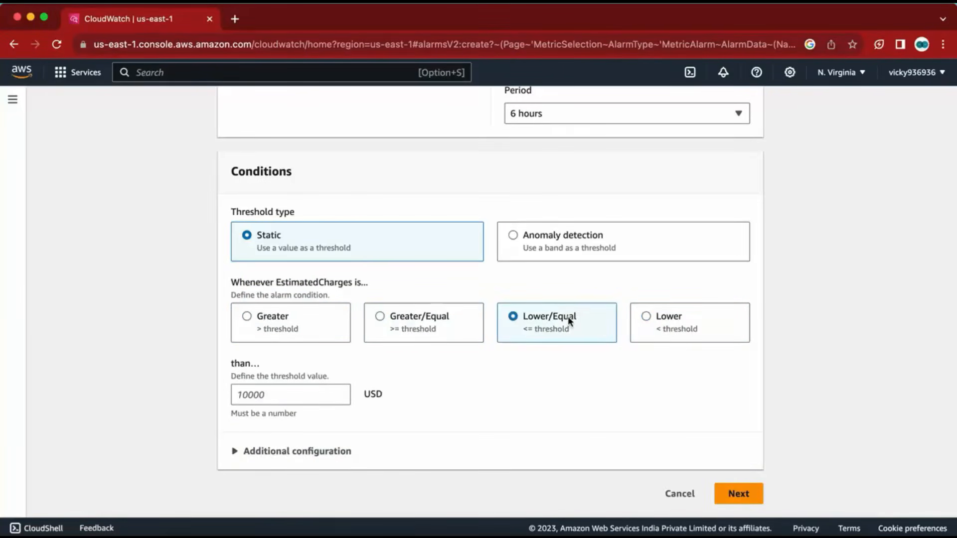
left_click(248, 315)
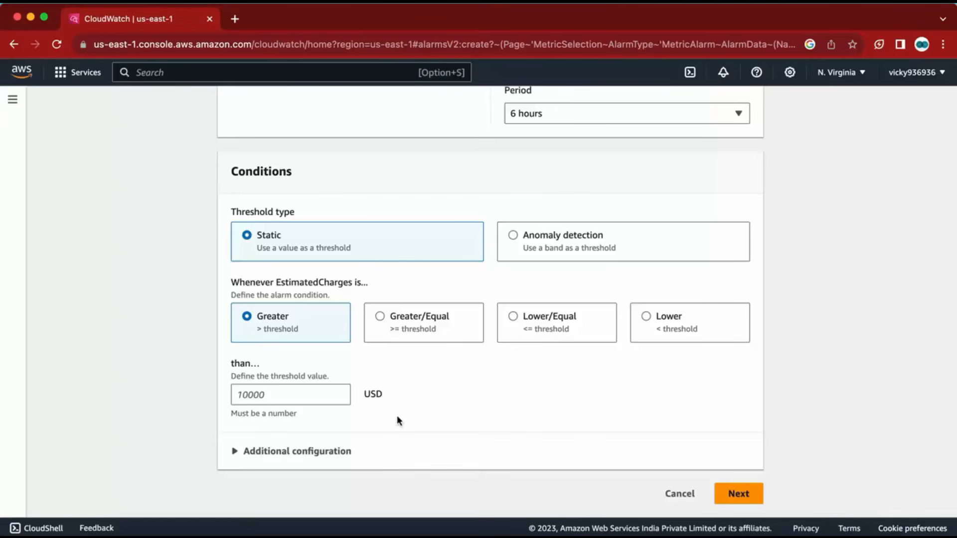
left_click(281, 399)
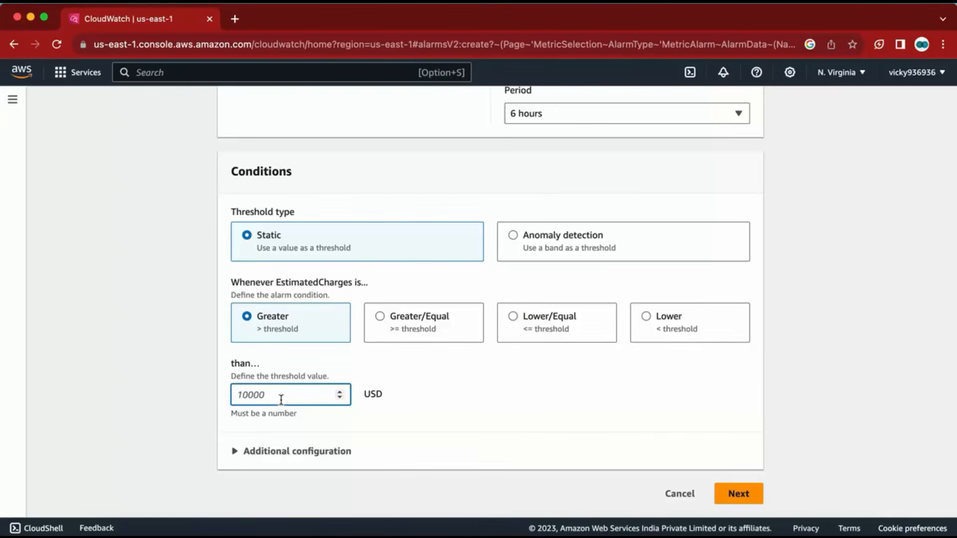
type("20")
scroll(406, 429, "down", 1)
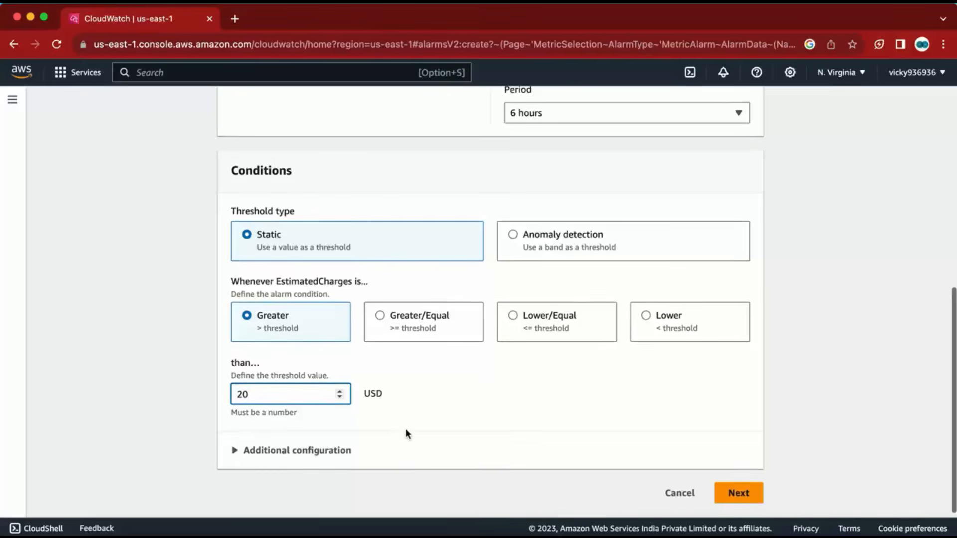
Step: Check the datapoints to alarm and missing data treatment in the additional configuration, and continue to configuring actions
left_click(239, 455)
scroll(414, 421, "down", 3)
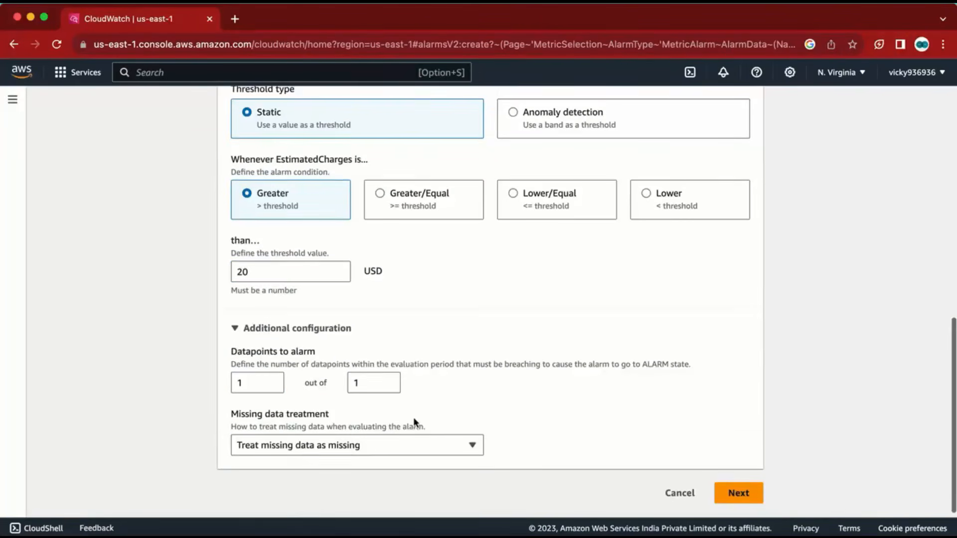
left_click_drag(231, 353, 351, 357)
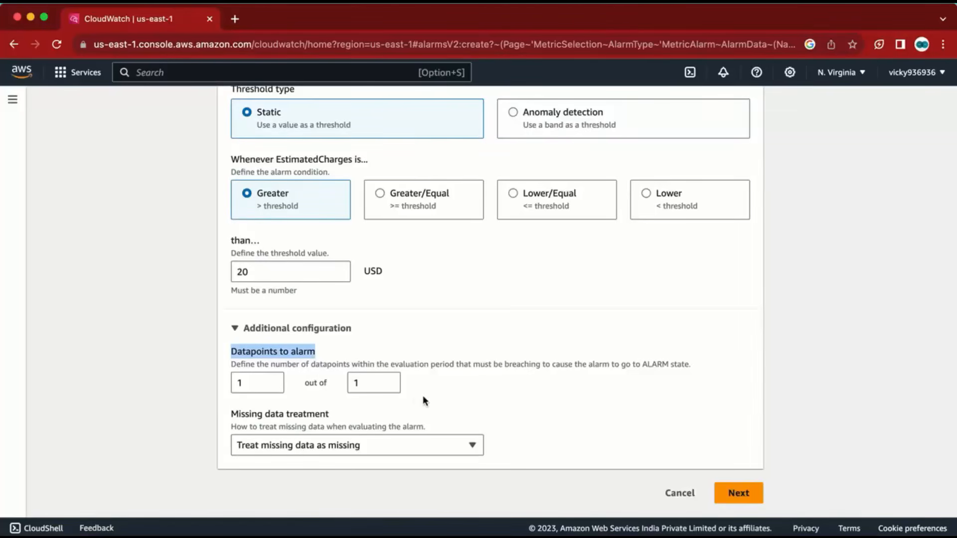
left_click(476, 445)
left_click(476, 444)
left_click(738, 493)
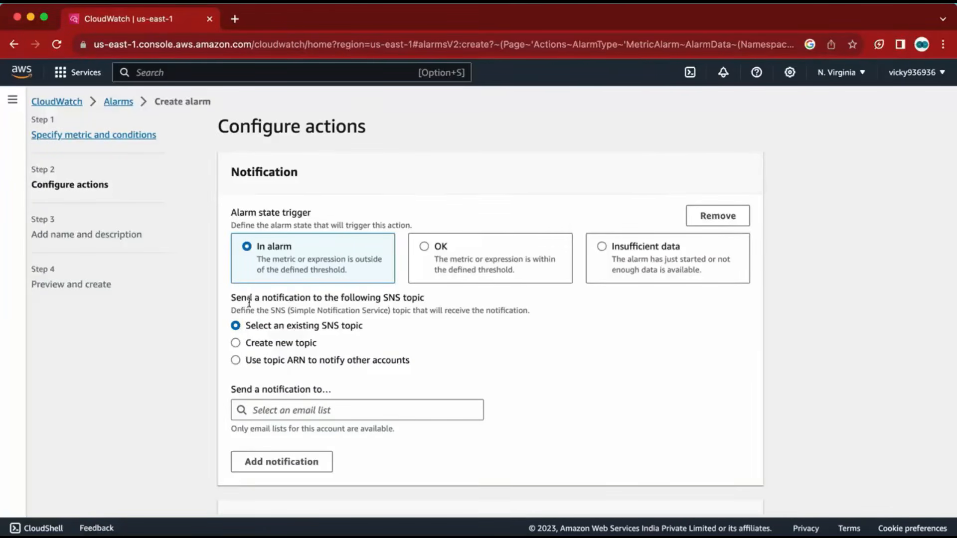
Step: Try the alarm state triggers and SNS topic options, choosing In alarm with a new topic for the notification
left_click_drag(231, 212, 400, 310)
left_click(501, 362)
left_click(604, 246)
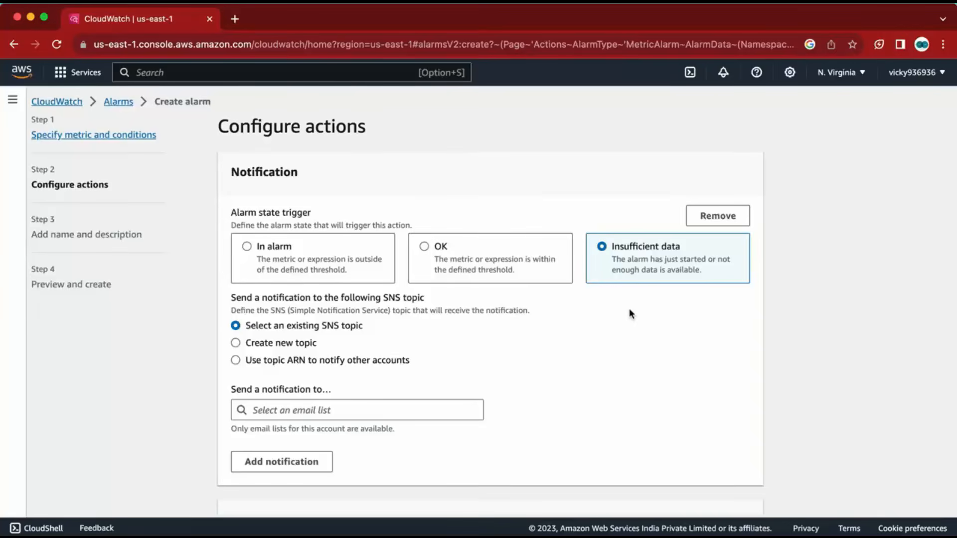
left_click(258, 264)
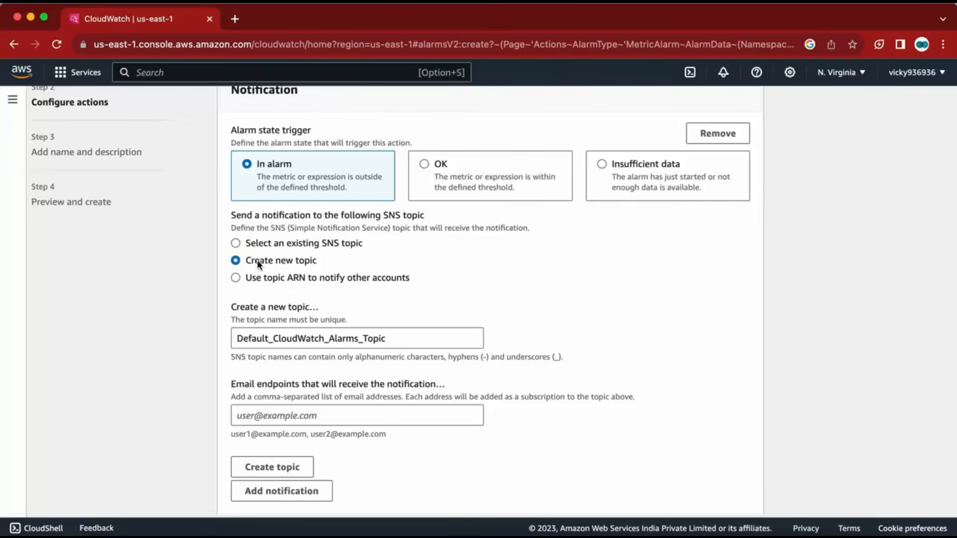
left_click(274, 279)
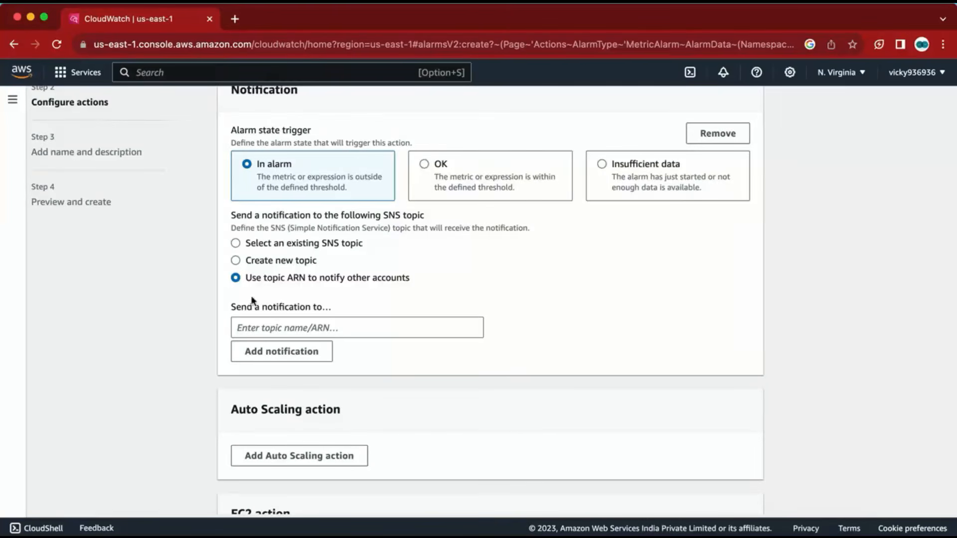
left_click(248, 258)
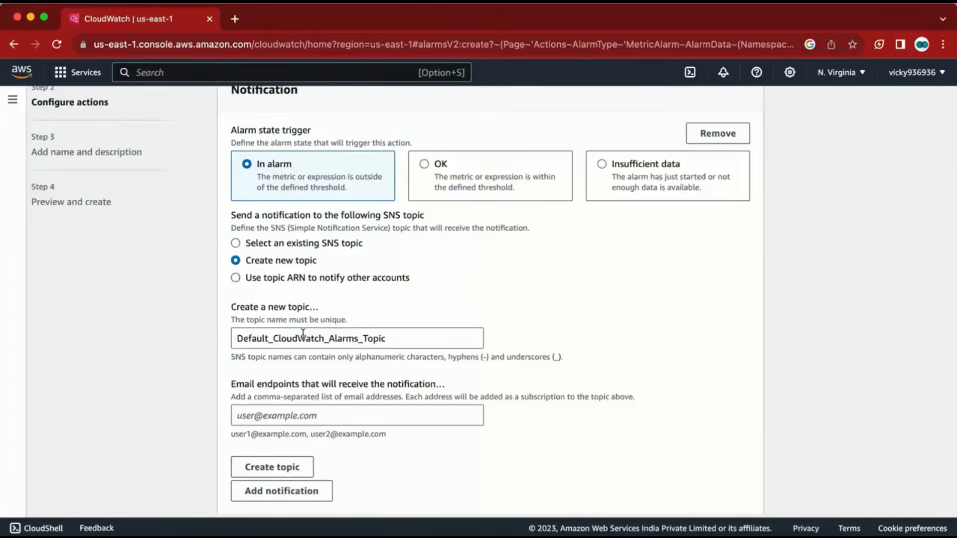
Step: Review the email endpoints and remaining action sections, and try to continue without entering an email endpoint
scroll(291, 394, "down", 2)
left_click(253, 319)
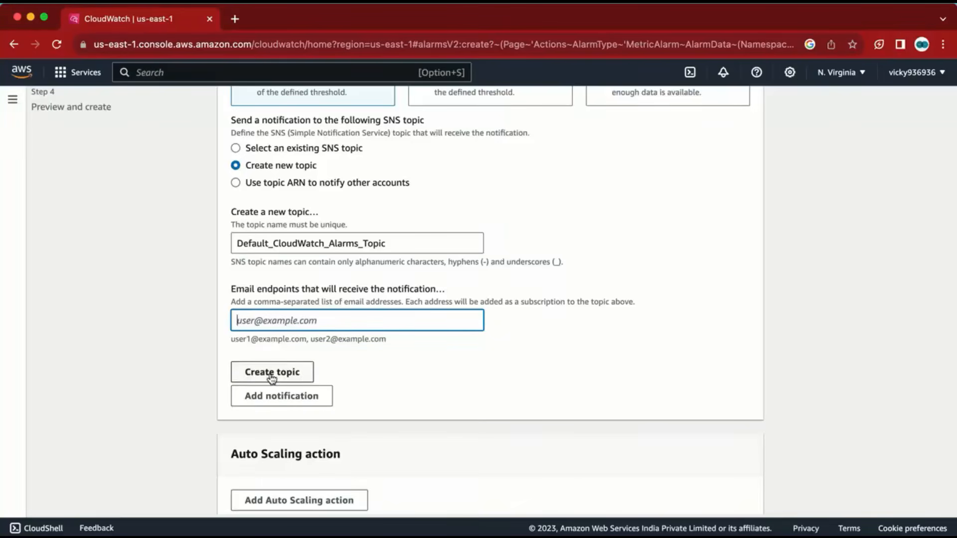
scroll(378, 324, "down", 3)
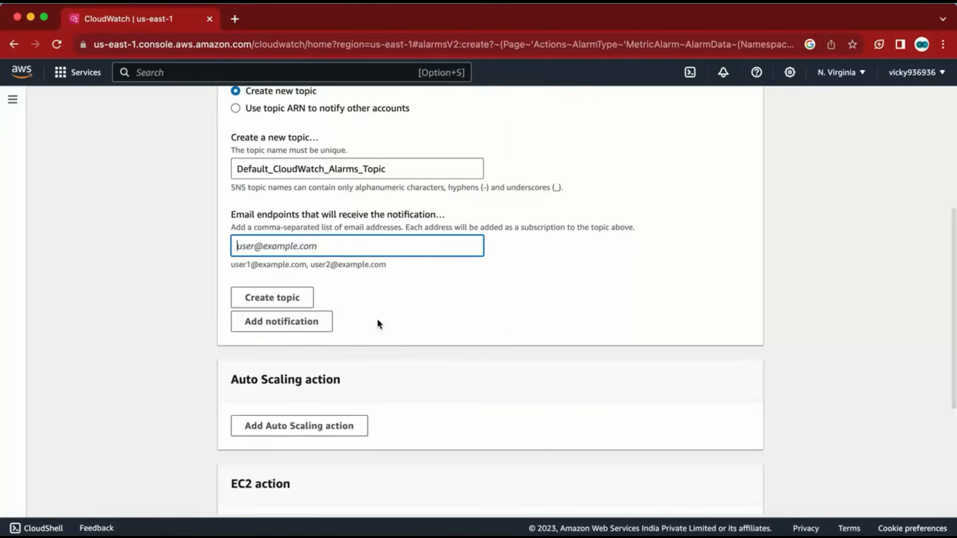
scroll(377, 322, "down", 5)
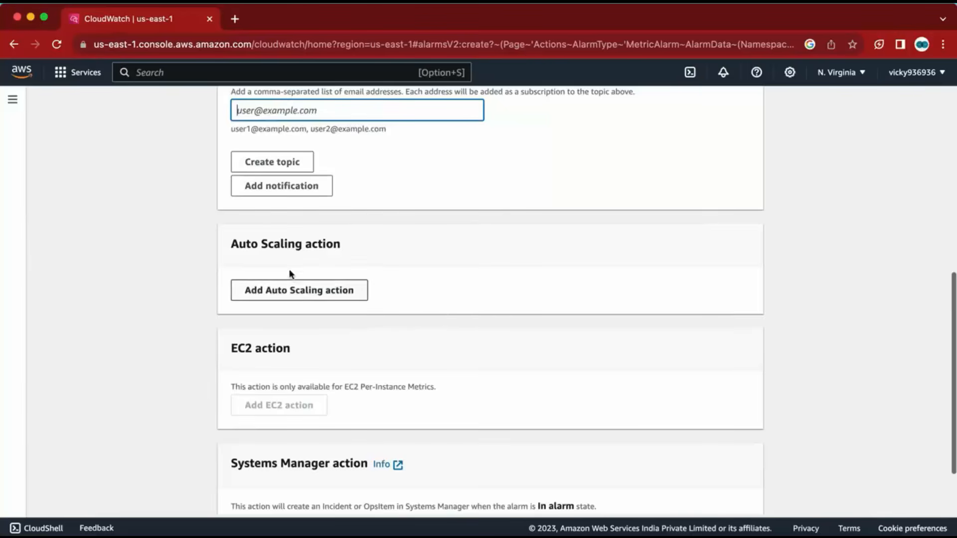
scroll(442, 313, "down", 3)
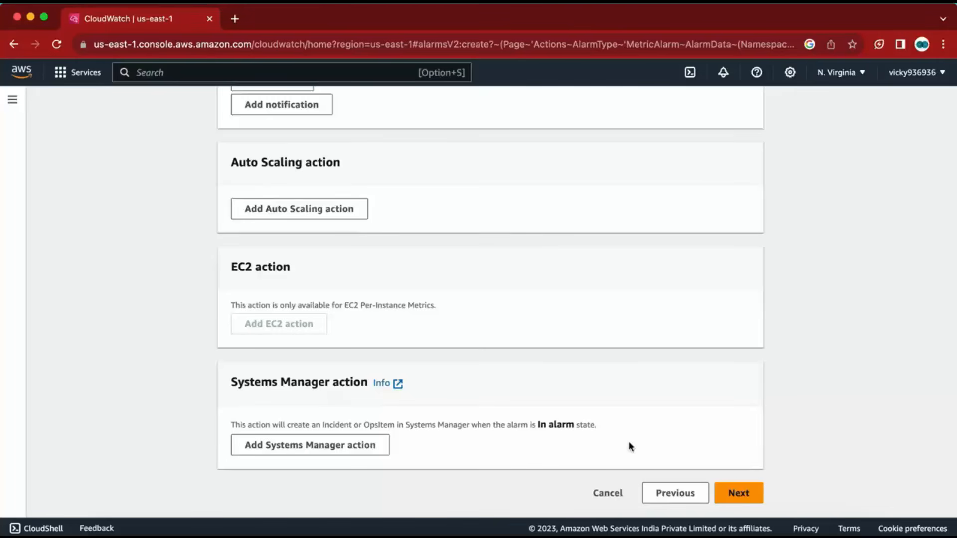
left_click(716, 494)
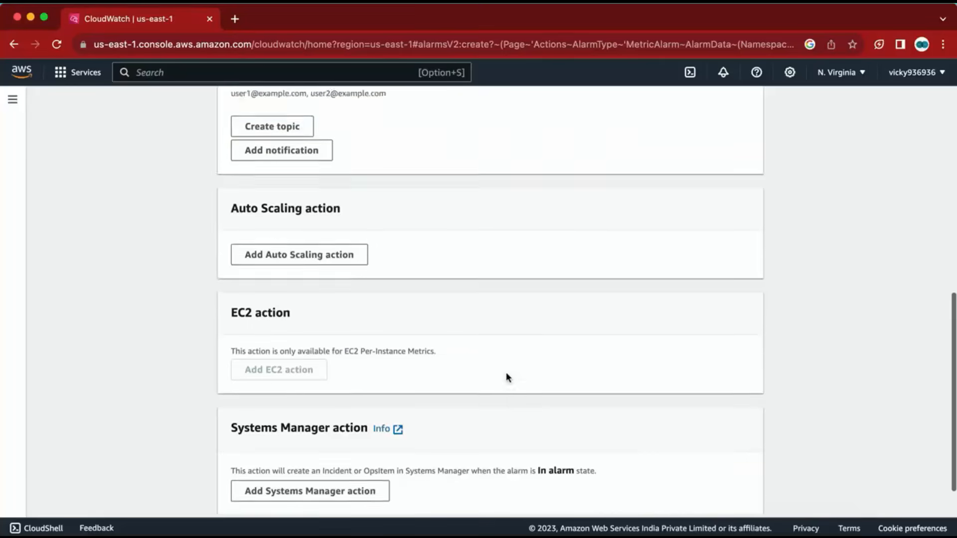
Step: Remove the notification from the alarm's actions and continue to the name and description step, opening the alarm name for entry
scroll(361, 284, "up", 5)
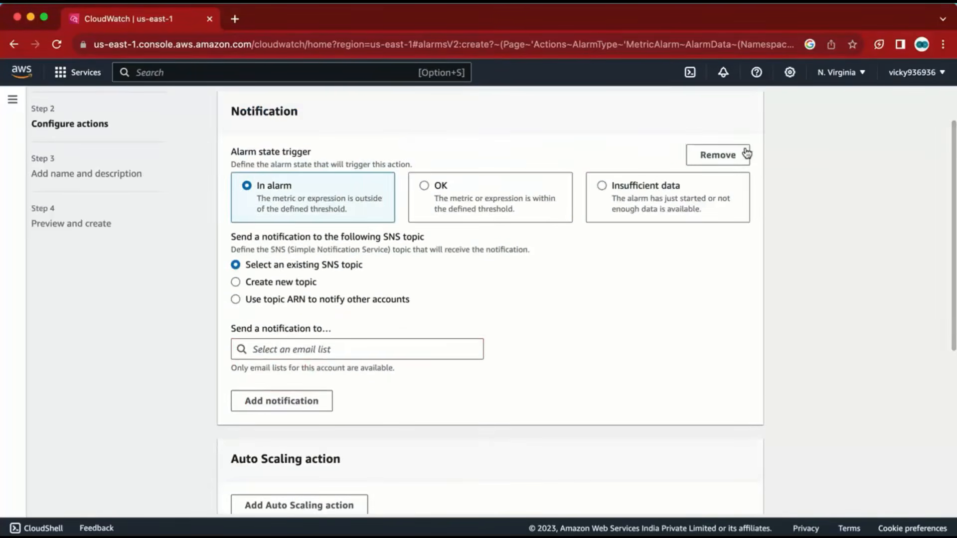
left_click(737, 152)
scroll(707, 229, "down", 3)
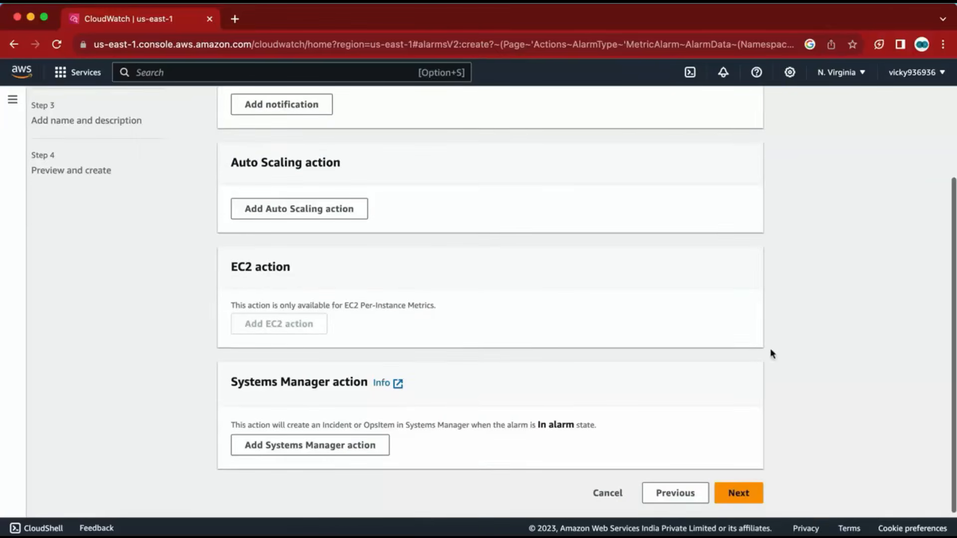
left_click(738, 493)
left_click(267, 219)
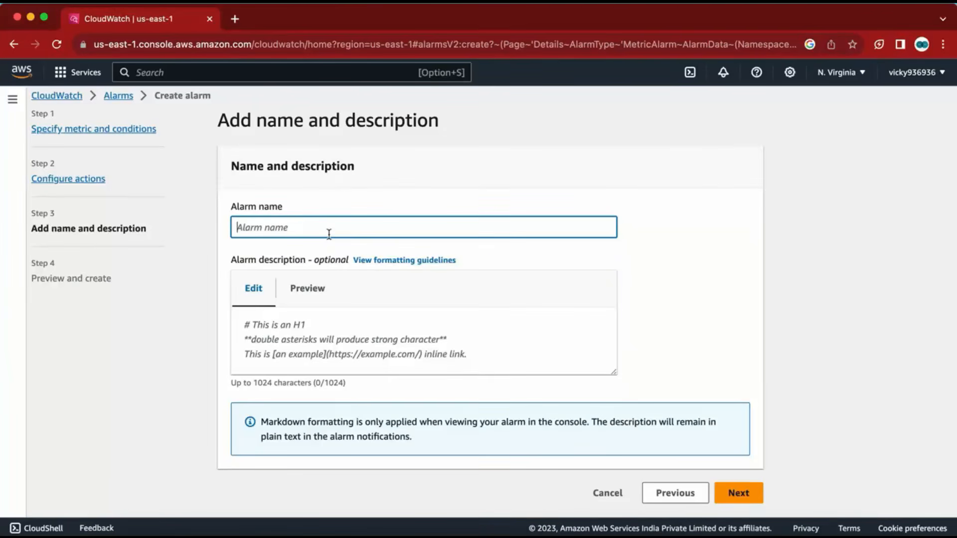
Step: Name the alarm estimated_charges, leave the description empty, and create the alarm after previewing its settings
type("estimated")
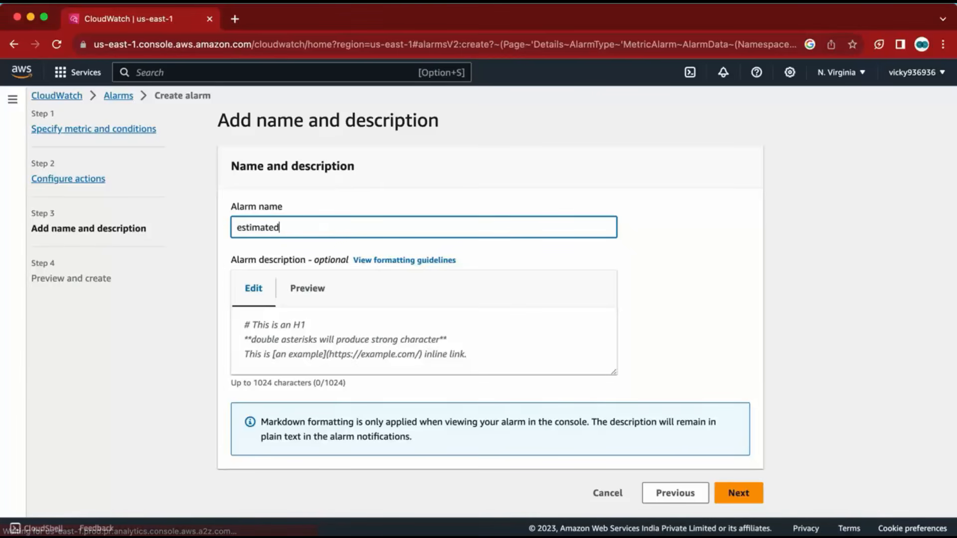
type("_charges")
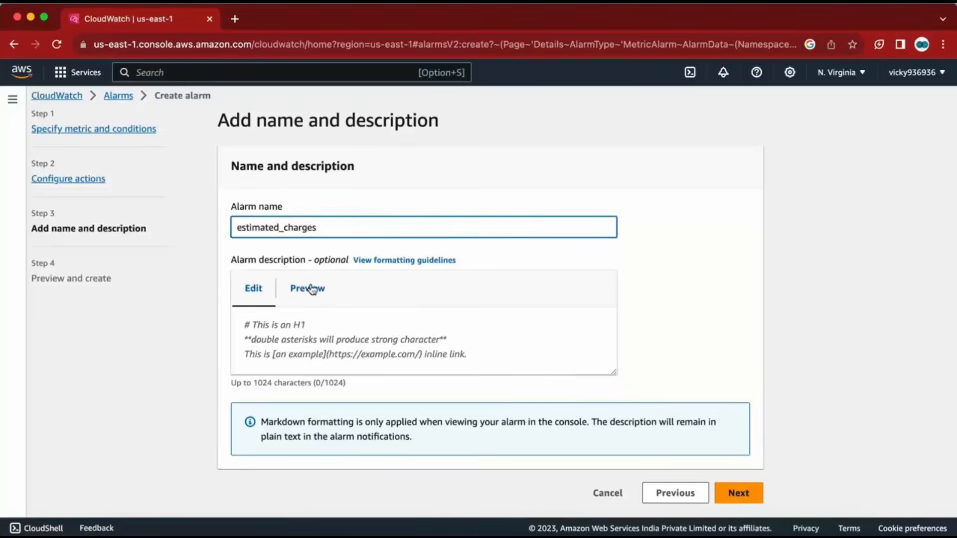
key("Return")
scroll(605, 384, "down", 10)
left_click(724, 491)
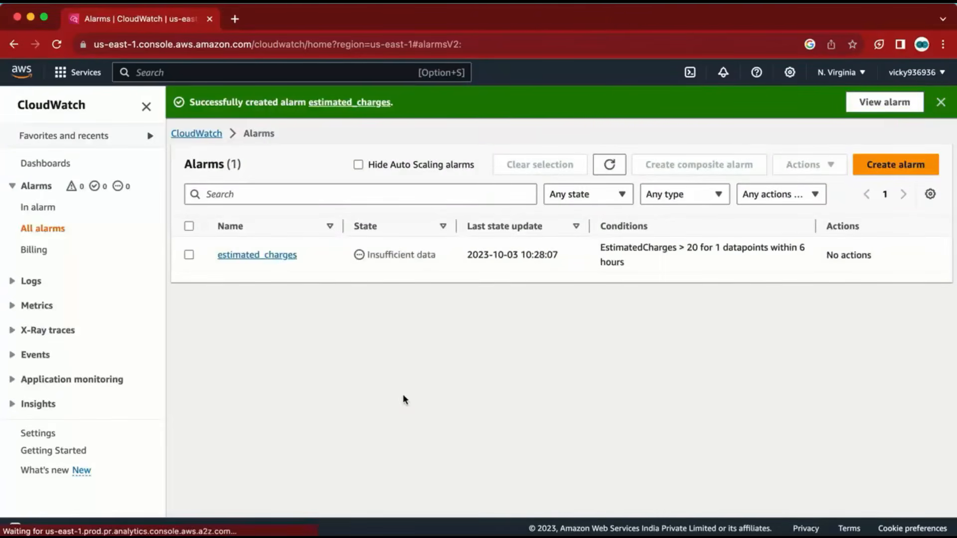
Step: Check the state of the estimated_charges alarm and refresh the alarms list to update it
left_click_drag(438, 254, 367, 255)
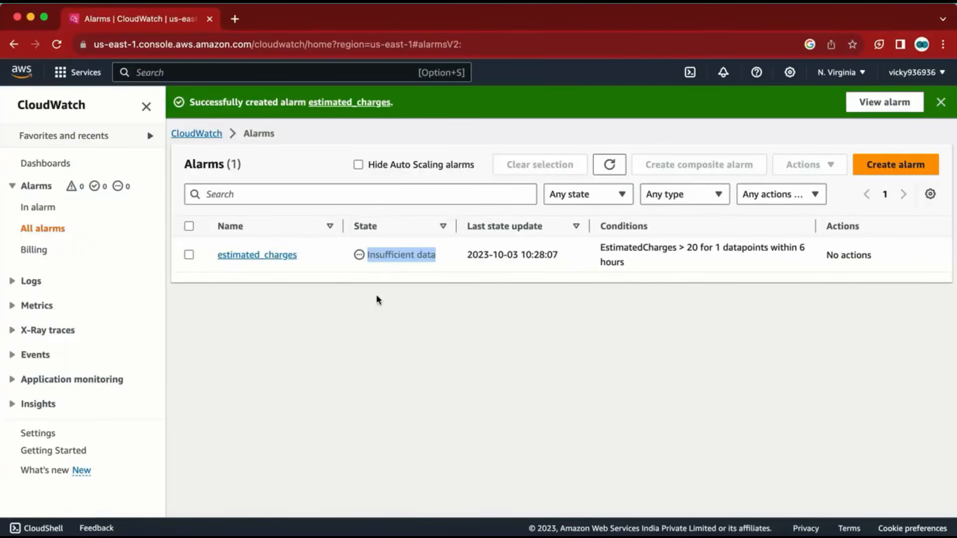
left_click(405, 296)
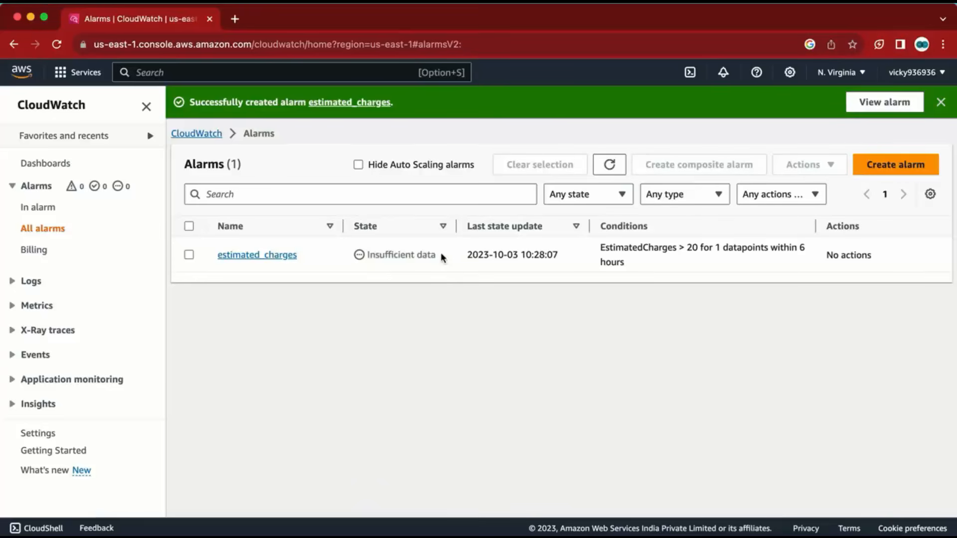
left_click_drag(440, 254, 346, 254)
left_click(609, 165)
left_click(609, 165)
left_click(609, 164)
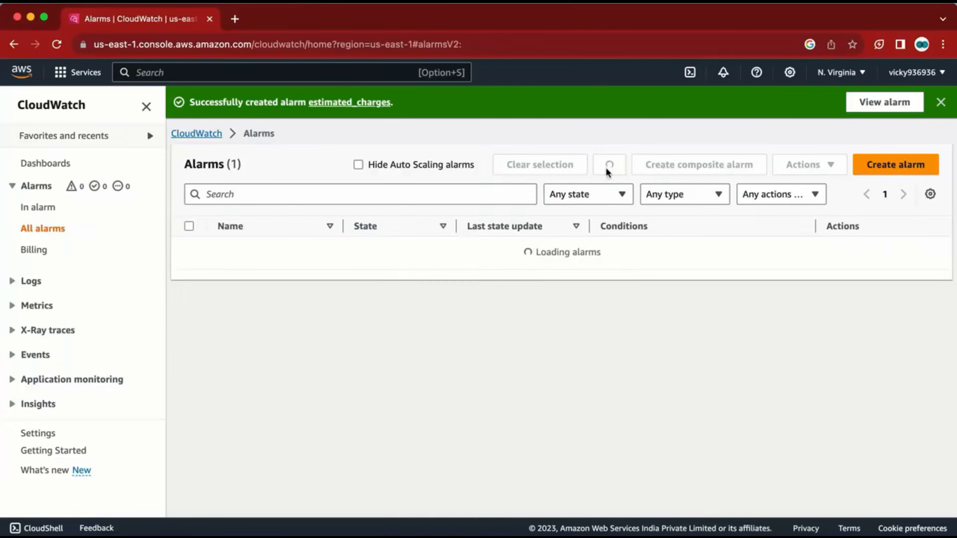